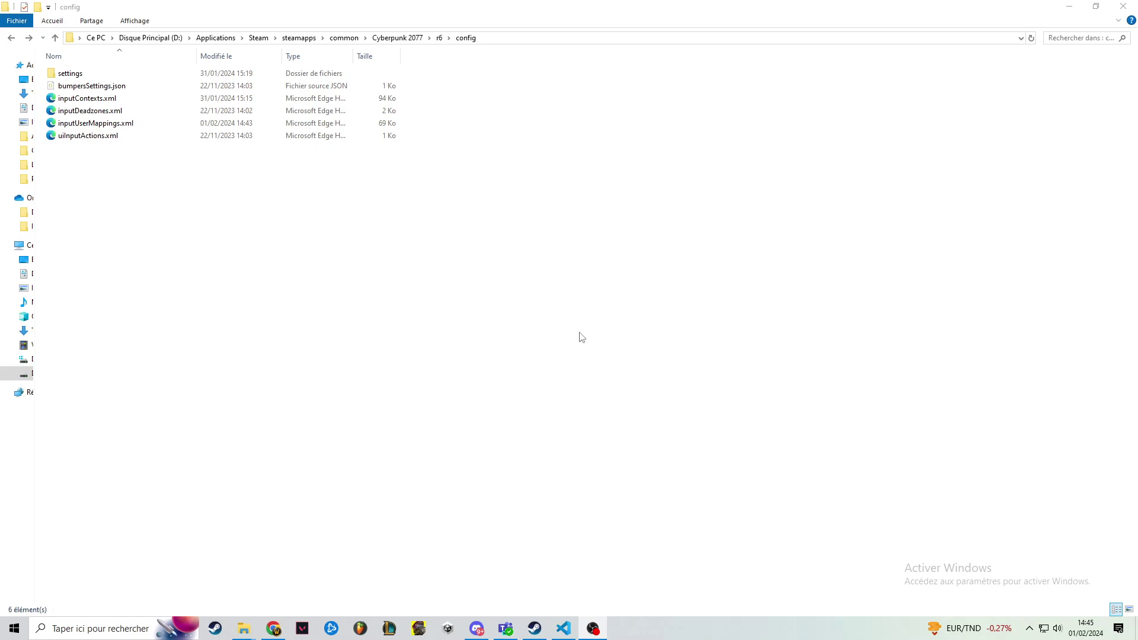
Select inputUserMappings.xml in the r6\config folder and bring up its context menu.
left_click(79, 127)
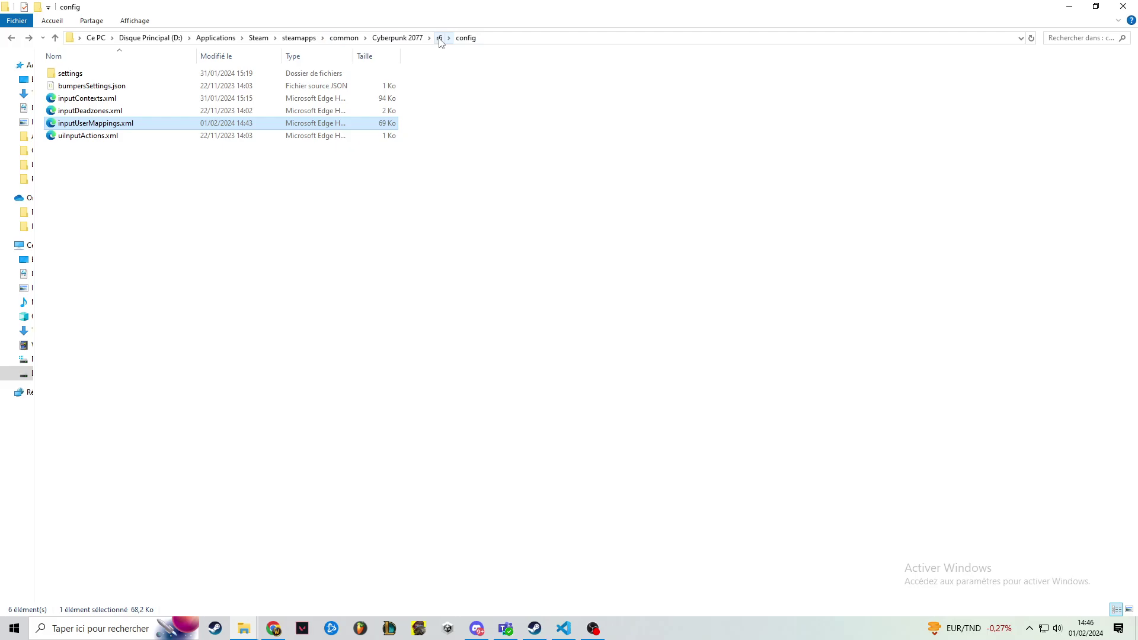
right_click(122, 126)
Open inputUserMappings.xml in a maximized VS Code window and search for pocketRadio.
left_click(216, 174)
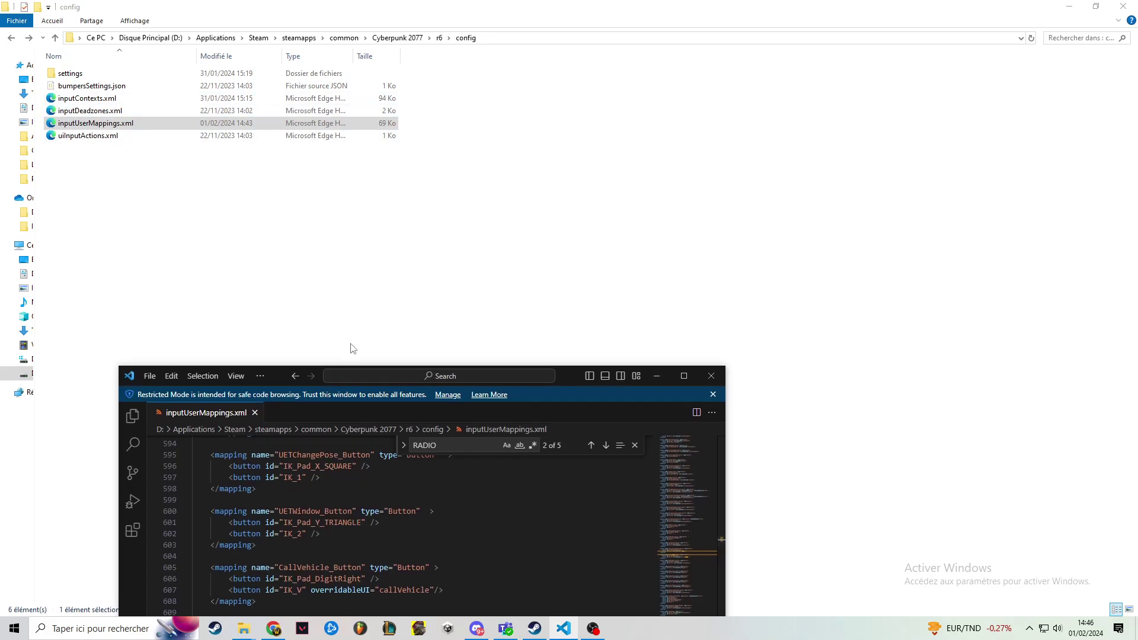
double_click(570, 377)
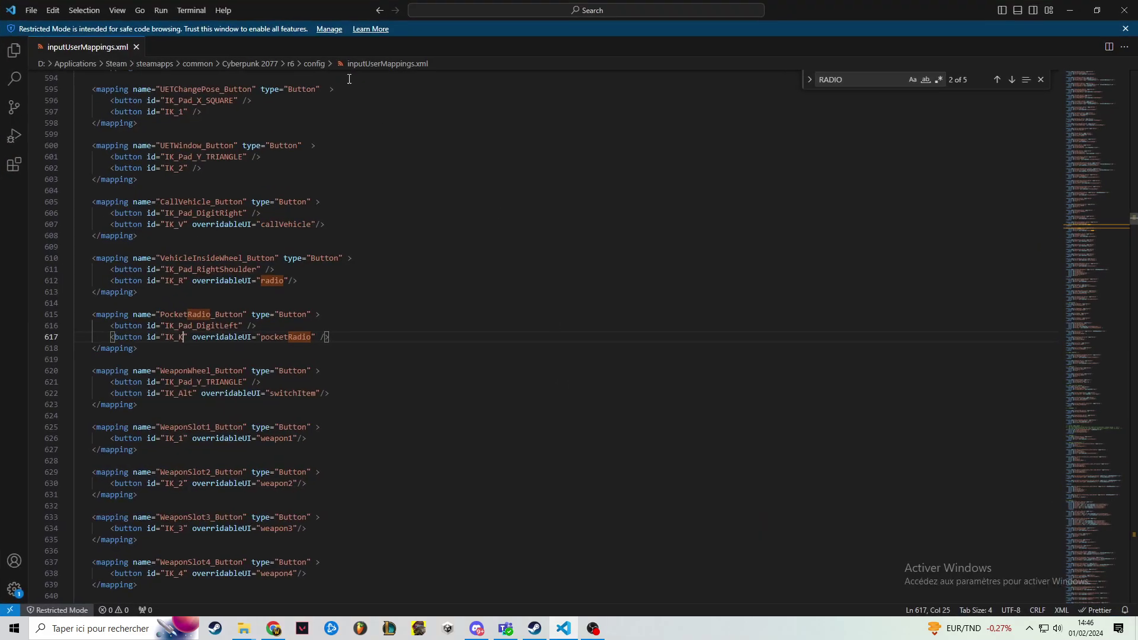
double_click(869, 86)
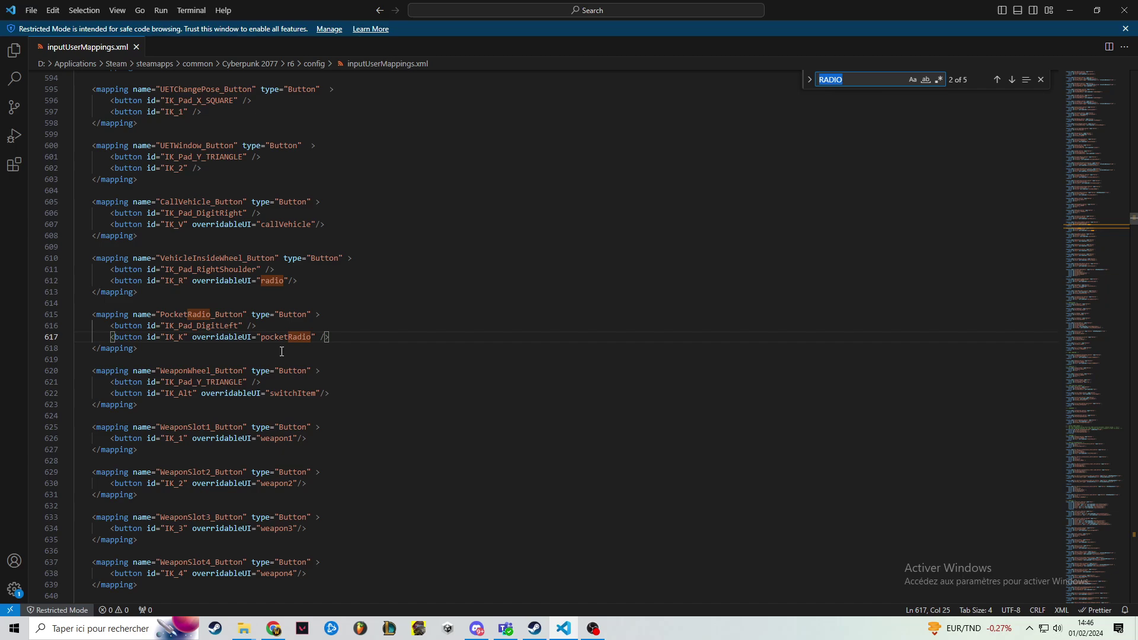
double_click(289, 337)
key("ctrl+c")
double_click(859, 79)
key("ctrl+v")
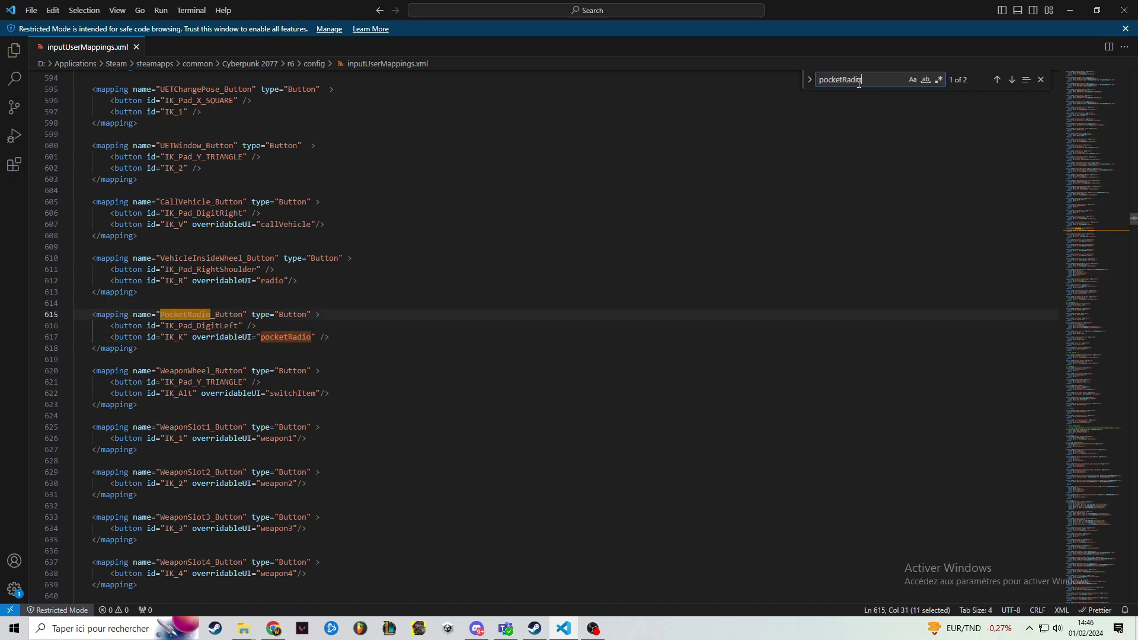
Change the PocketRadio keyboard key on line 617 from IK_K to IK_U.
left_click_drag(331, 337, 52, 311)
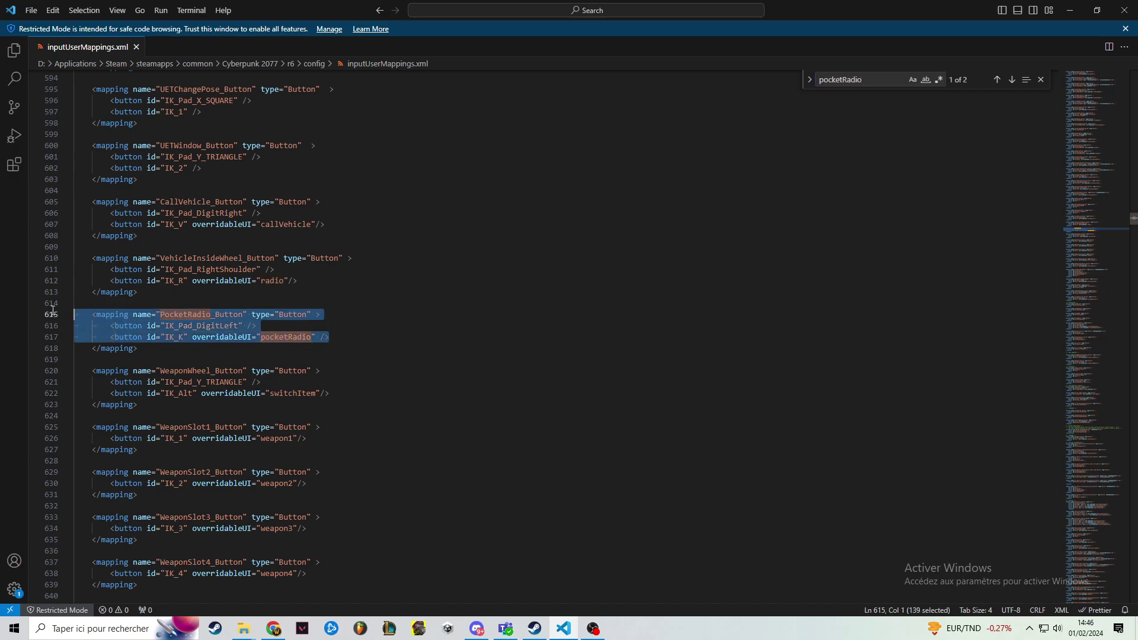
left_click(453, 270)
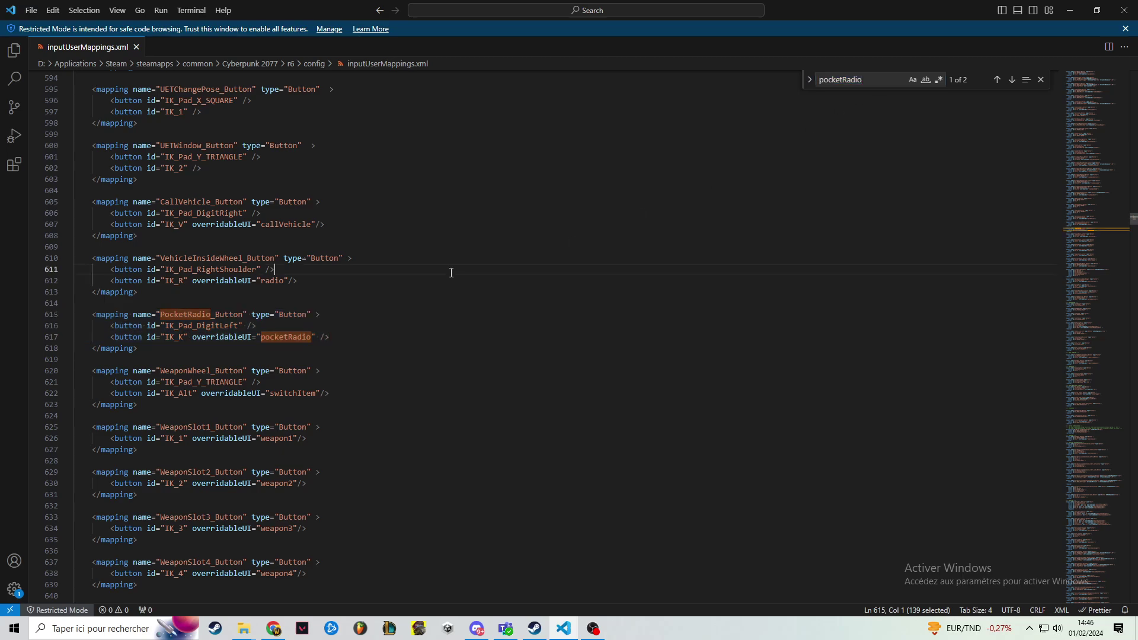
double_click(172, 339)
type("IK_Z")
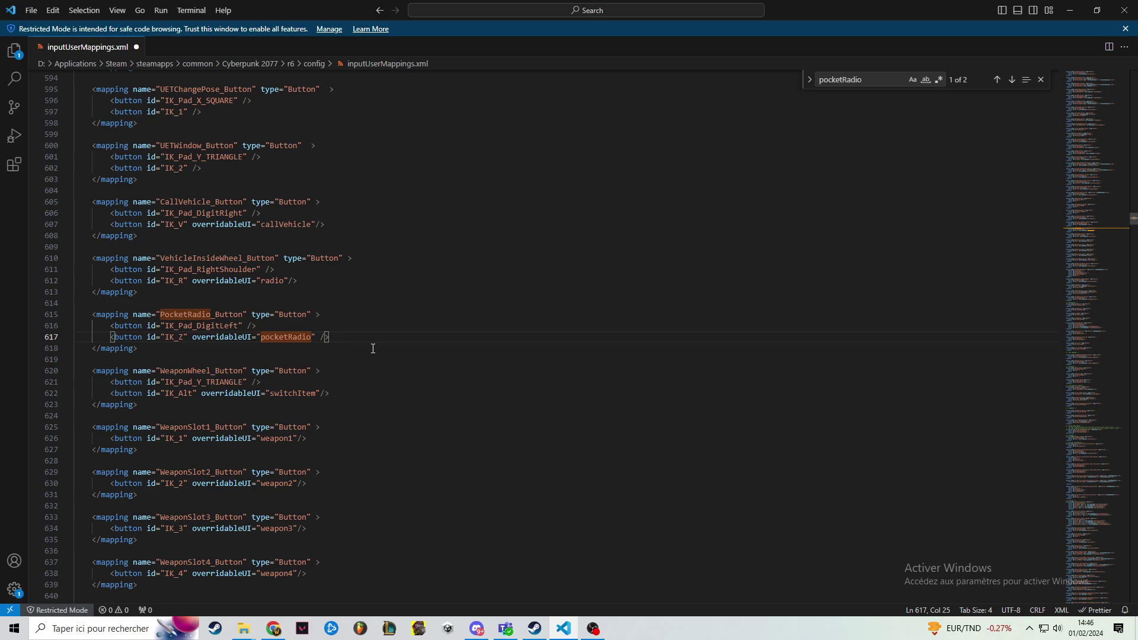
key("BackSpace")
type("U")
key("Down")
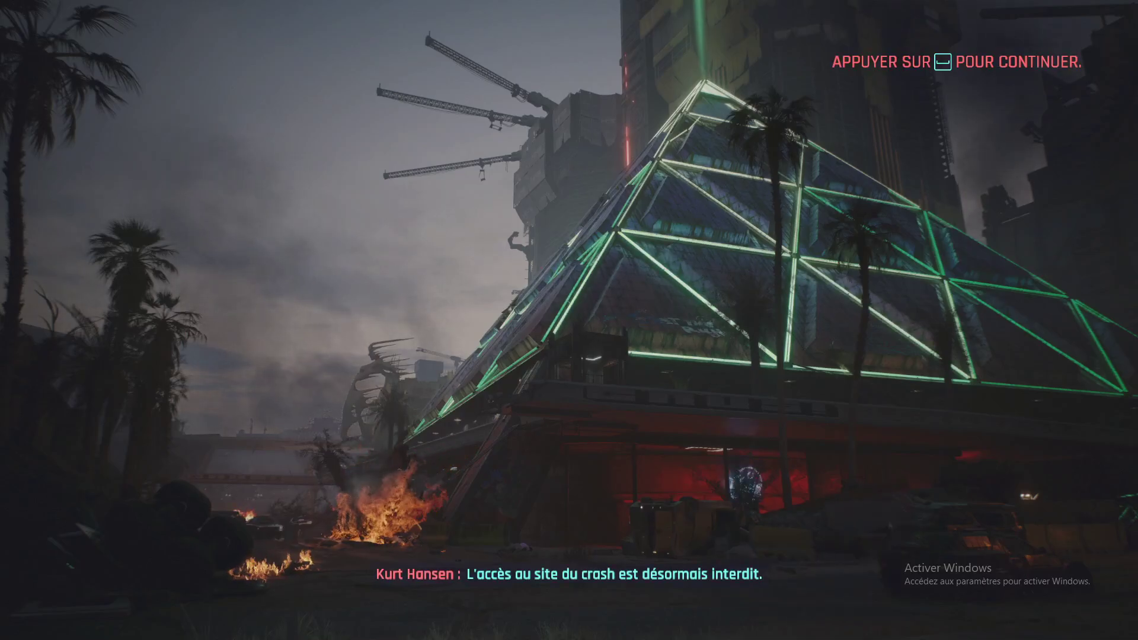
Continue into gameplay, walk ahead, open the Radioport list and tune to 88.9 Pacific Dreams.
key("space")
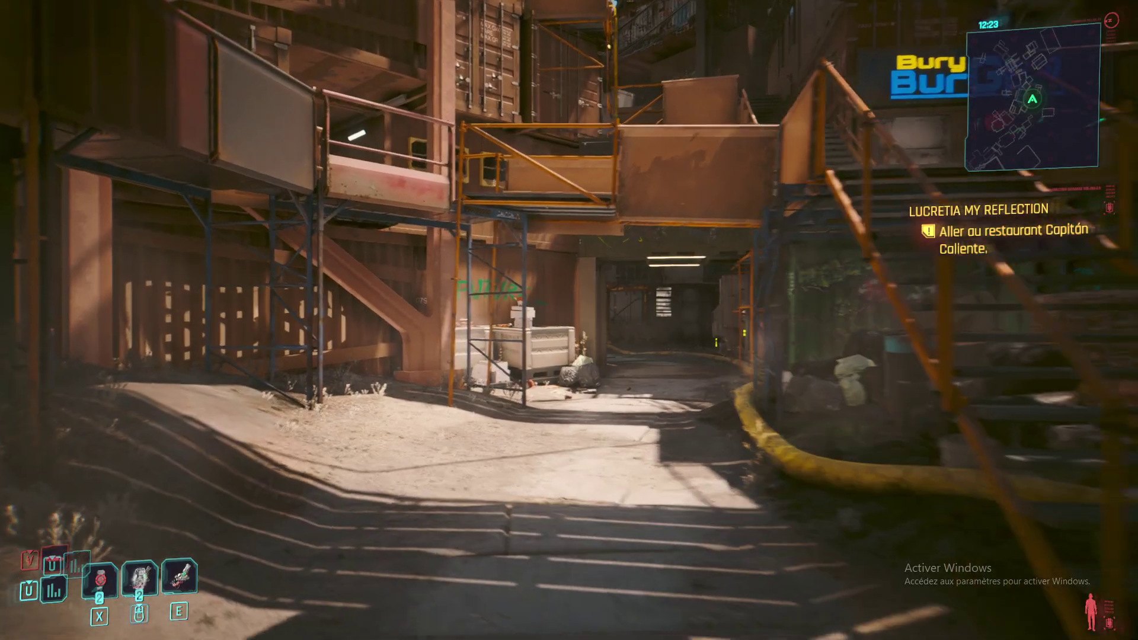
key("w")
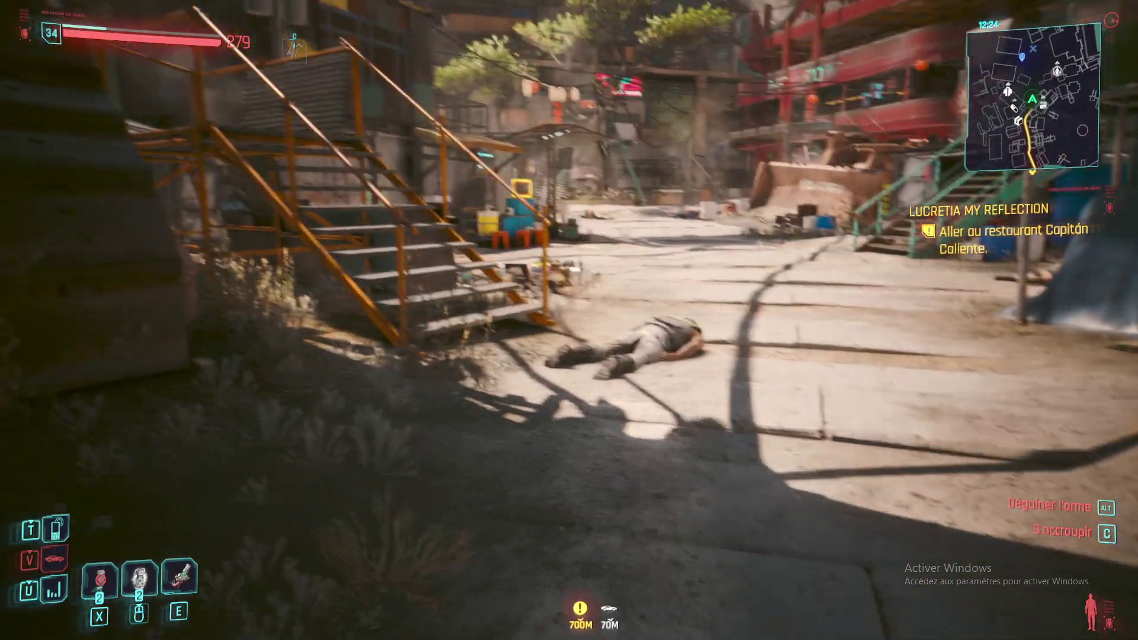
key("t")
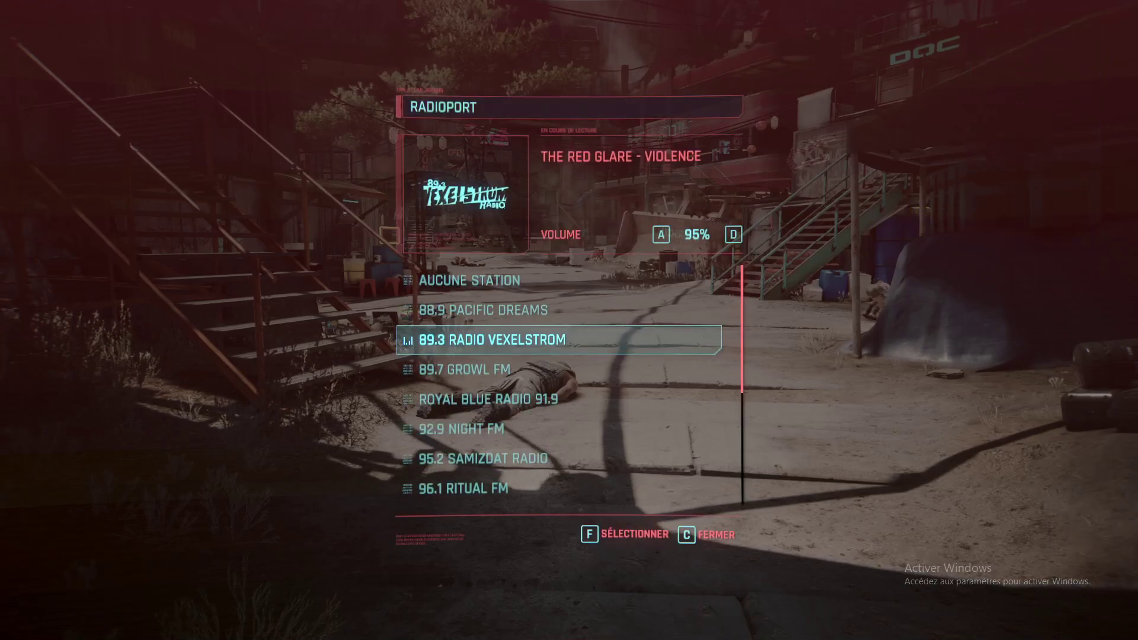
key("Up")
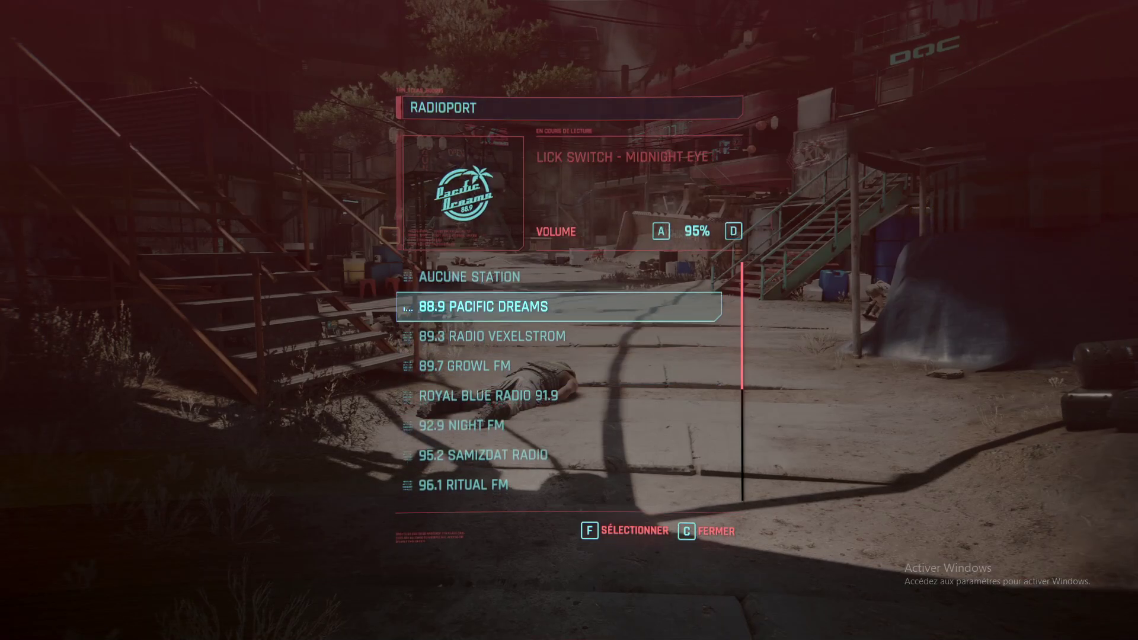